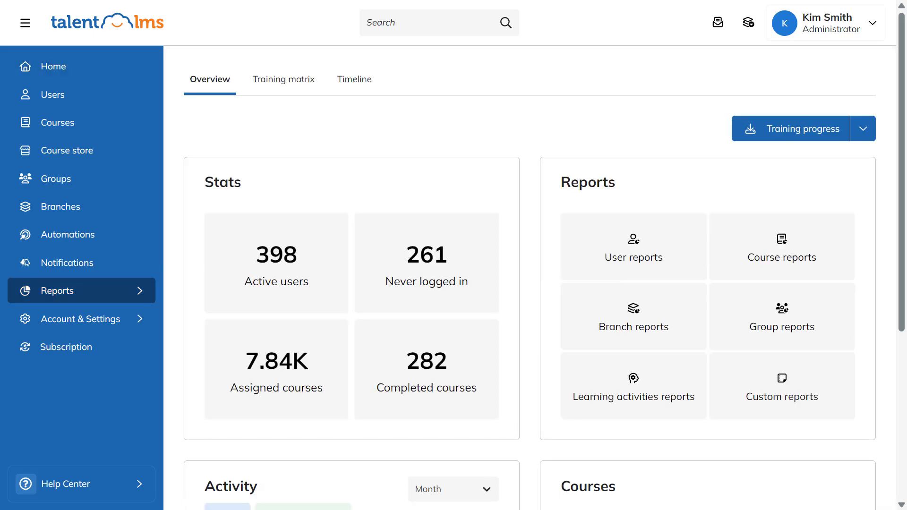
{"action": "scroll", "coordinate": [530, 283], "scroll_direction": "down", "scroll_amount": 1}
{"action": "scroll", "coordinate": [530, 284], "scroll_direction": "down", "scroll_amount": 2}
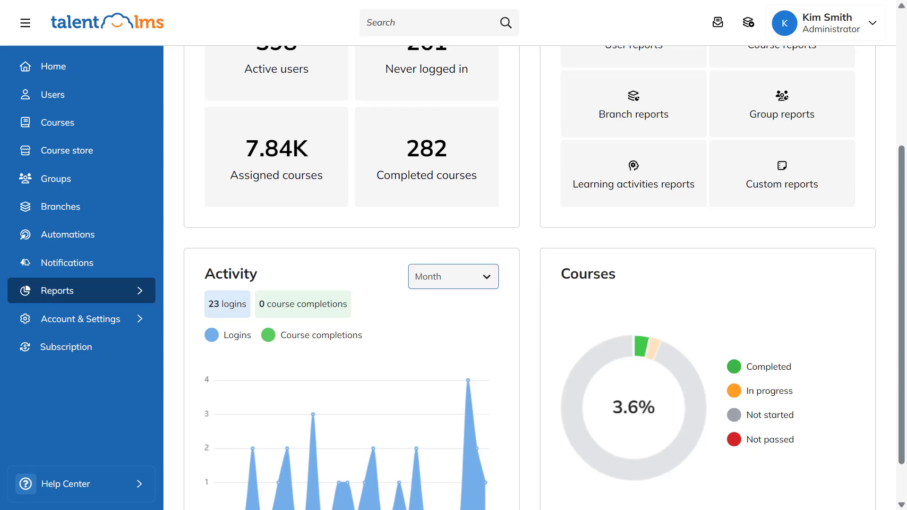
- Filter learning activities to Tests and review The Importance of Listening Exam's question statistics
{"action": "left_click", "coordinate": [454, 276]}
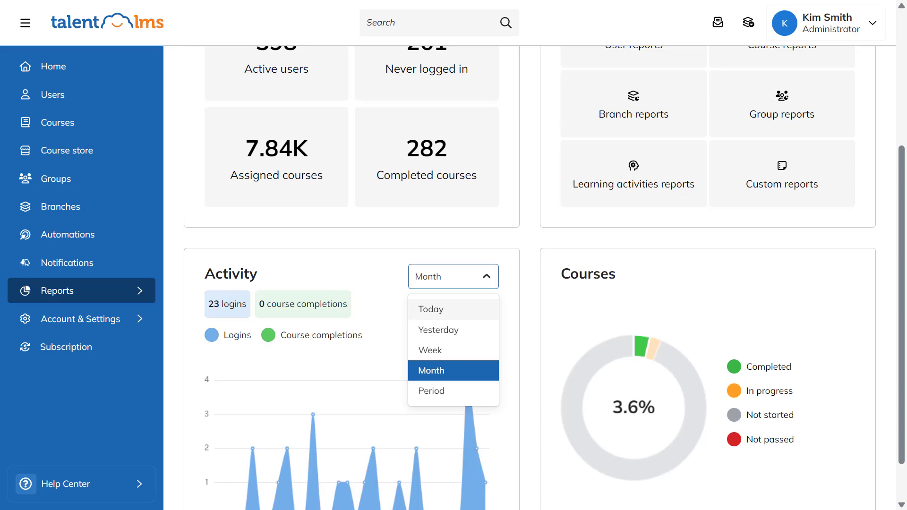
{"action": "scroll", "coordinate": [529, 283], "scroll_direction": "up", "scroll_amount": 3}
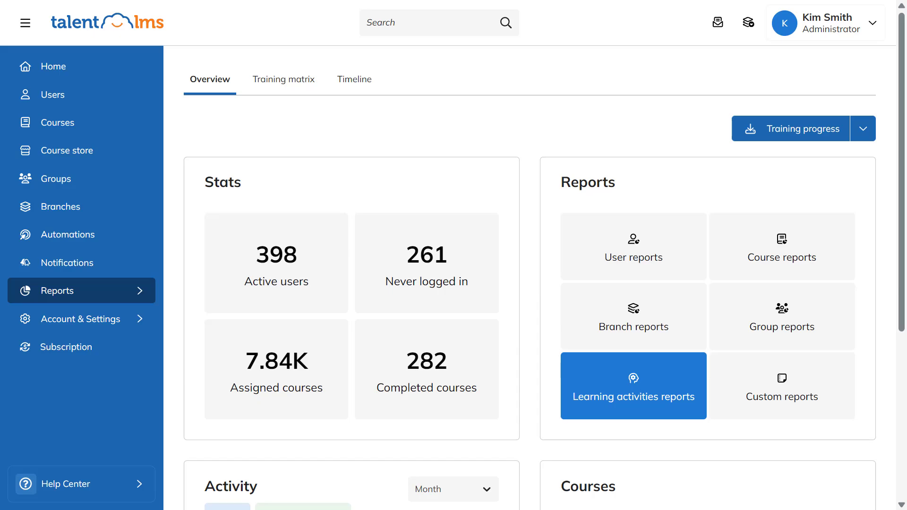
{"action": "left_click", "coordinate": [634, 386]}
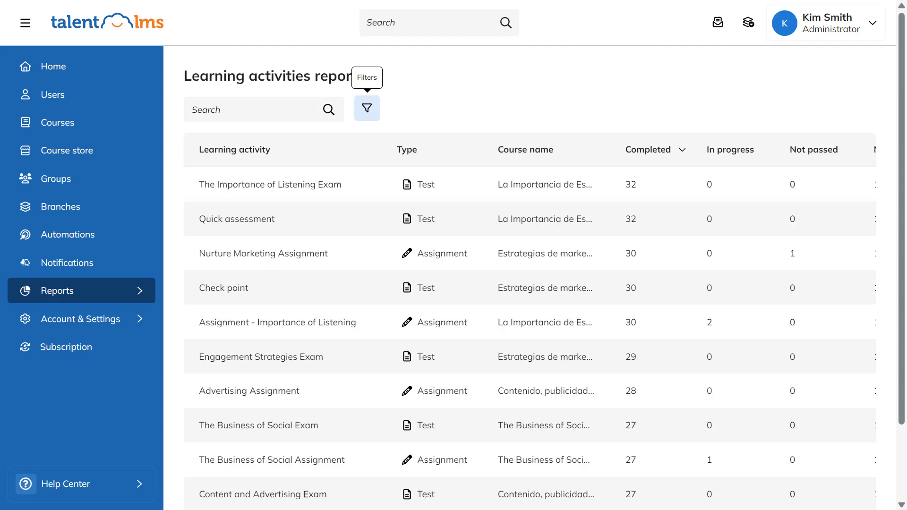
{"action": "left_click", "coordinate": [367, 107]}
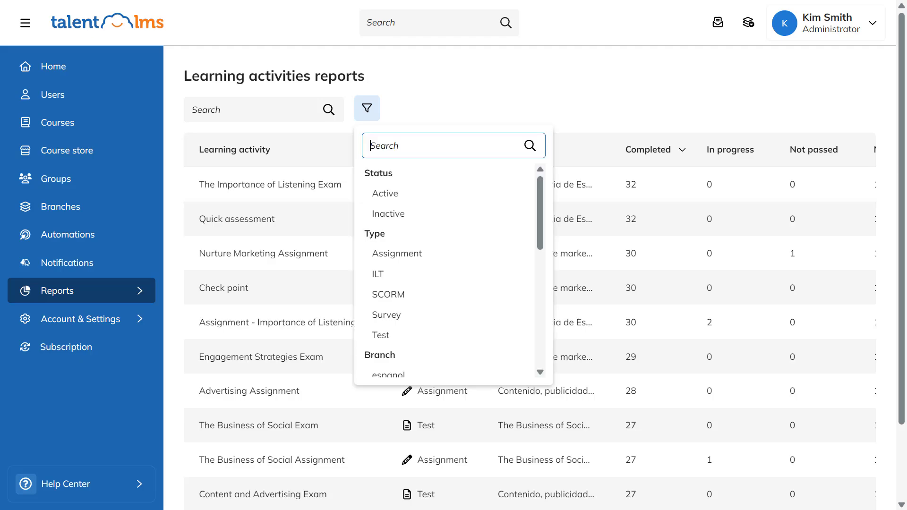
{"action": "left_click", "coordinate": [381, 334]}
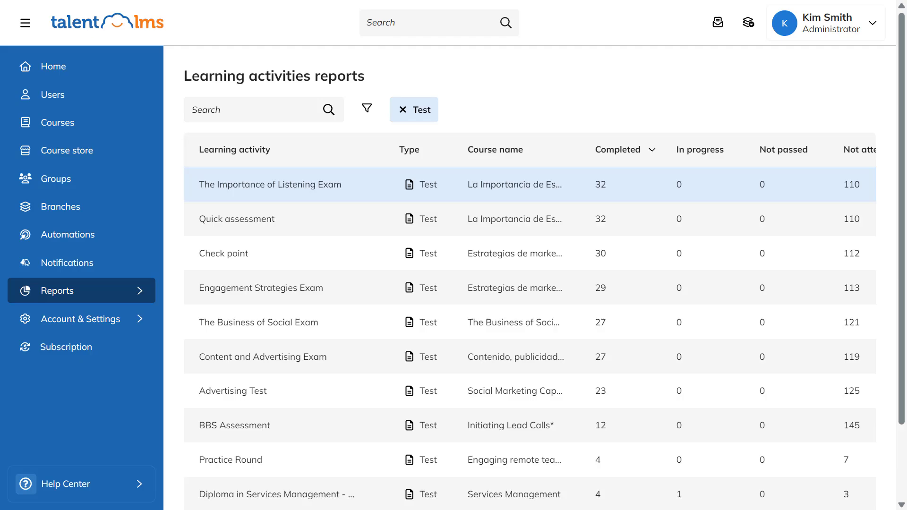
{"action": "left_click", "coordinate": [271, 184]}
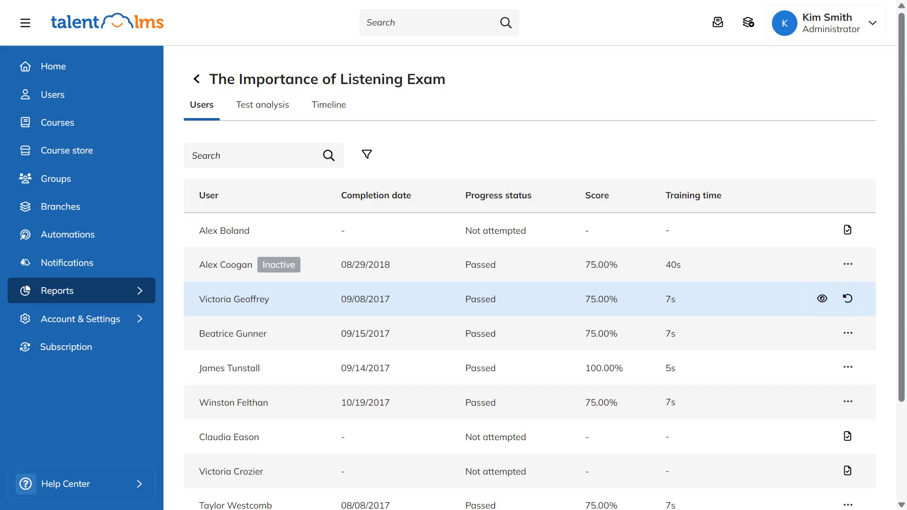
{"action": "left_click", "coordinate": [263, 104]}
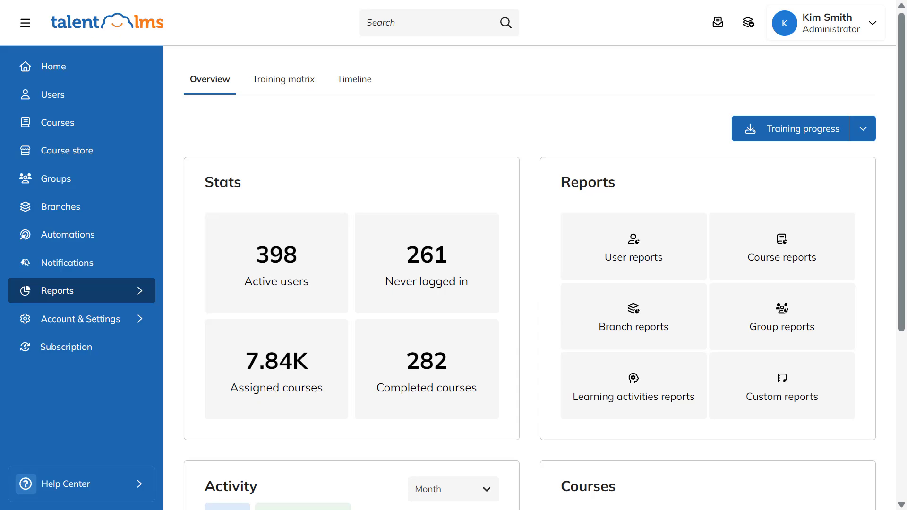
- Schedule a recurring Training progress report and review the list of already scheduled reports
{"action": "left_click", "coordinate": [863, 129]}
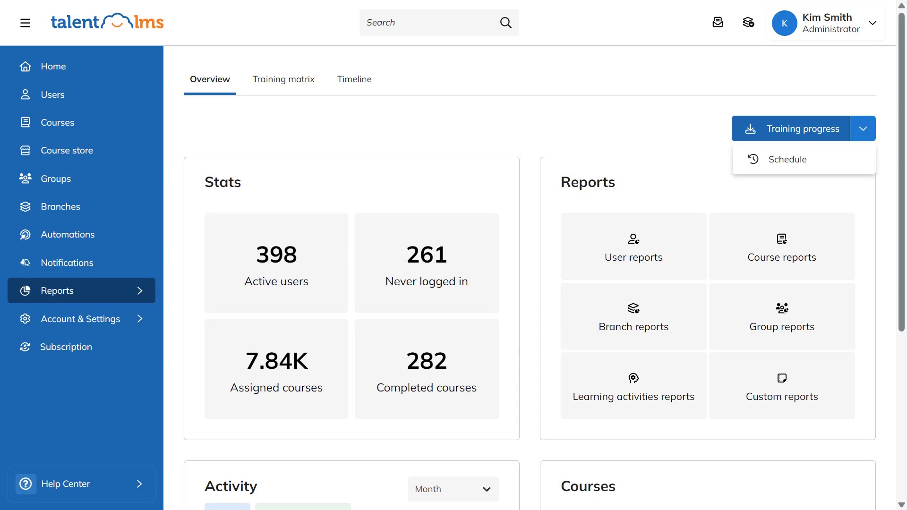
{"action": "left_click", "coordinate": [787, 158]}
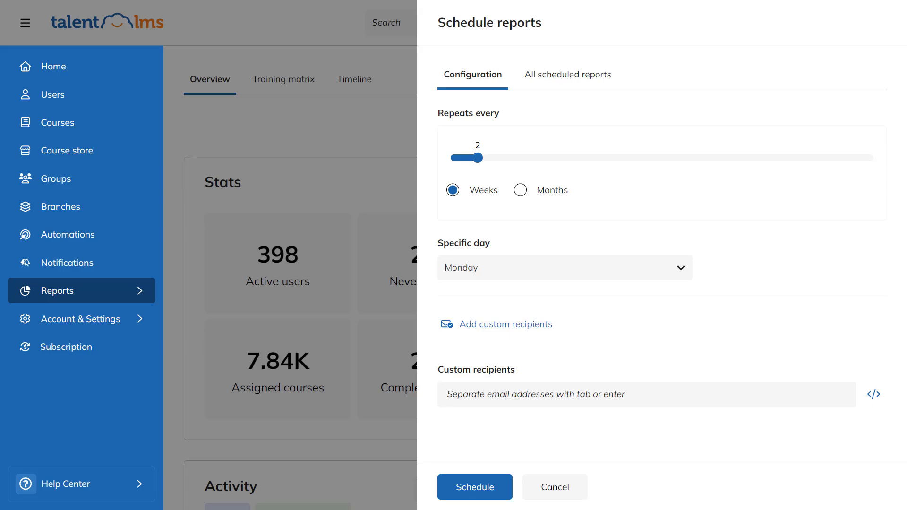
{"action": "left_click", "coordinate": [568, 74]}
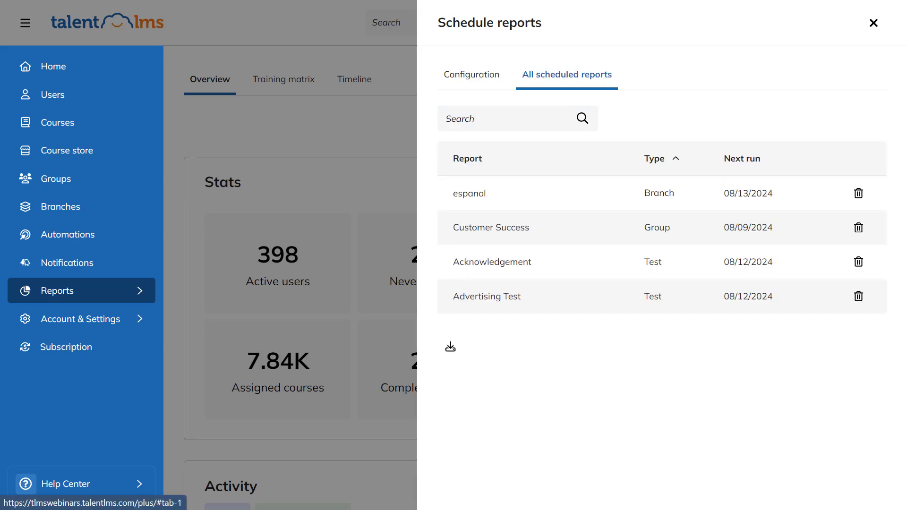
{"action": "key", "text": "Escape"}
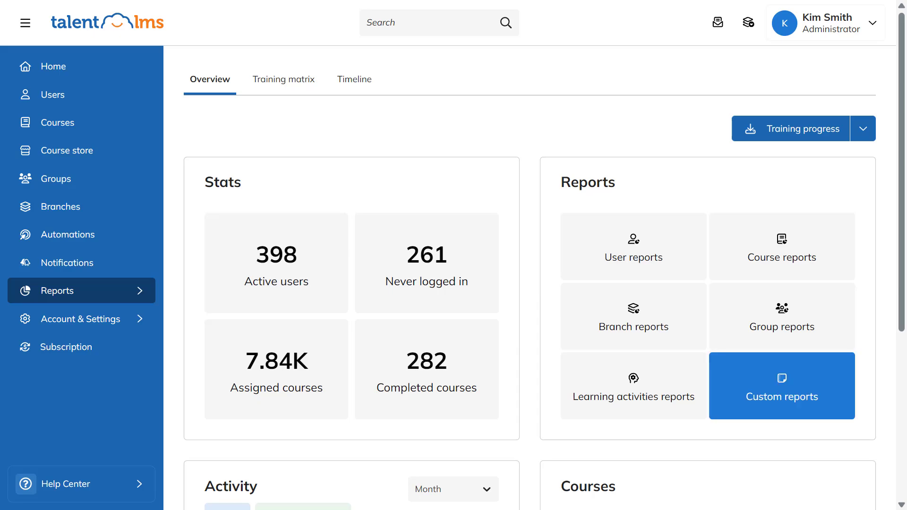
- Create custom report 'Active Users' of type Specific users with rules Are active and Have the course, and save it
{"action": "left_click", "coordinate": [782, 386]}
{"action": "left_click", "coordinate": [835, 81]}
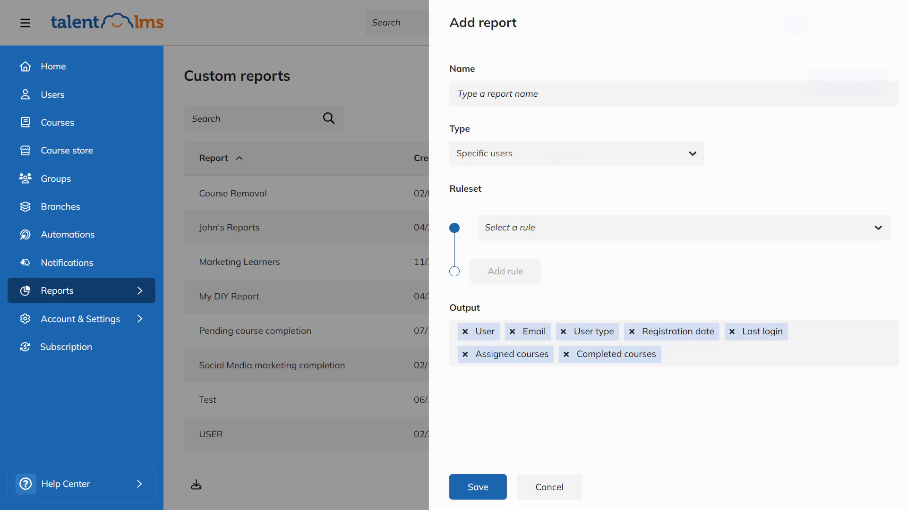
{"action": "type", "text": "Active Users"}
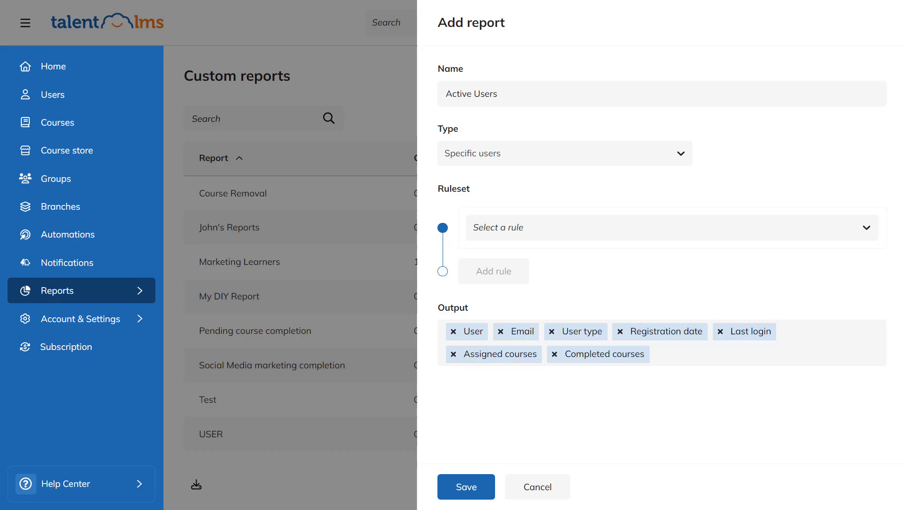
{"action": "left_click", "coordinate": [564, 153]}
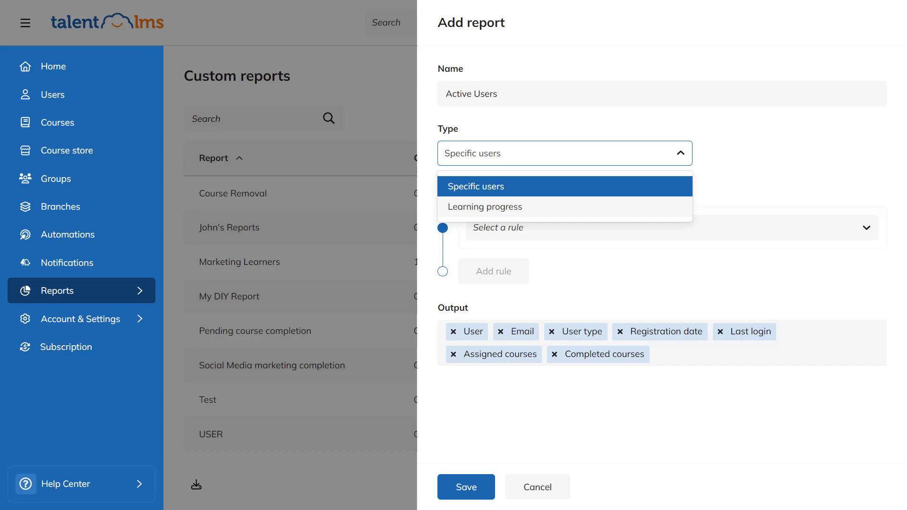
{"action": "key", "text": "Return"}
{"action": "key", "text": "Tab"}
{"action": "key", "text": "Return"}
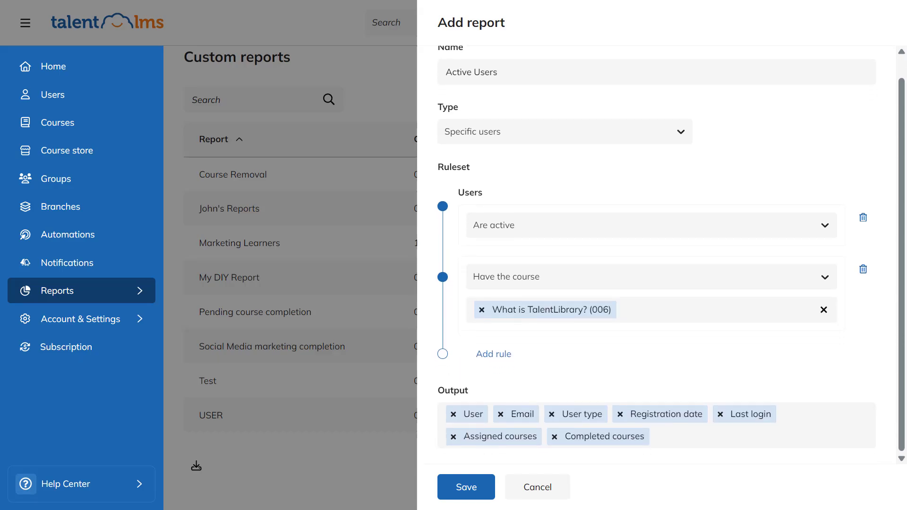
{"action": "key", "text": "Tab"}
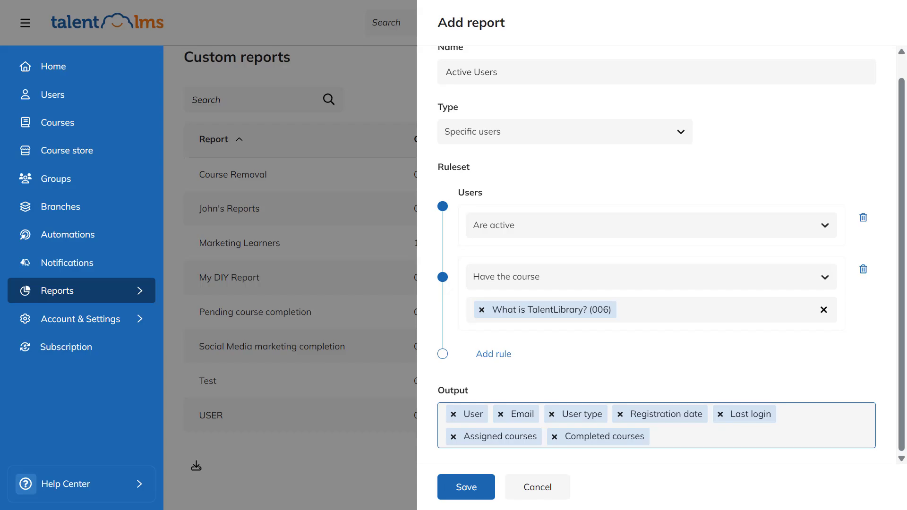
{"action": "key", "text": "Tab"}
{"action": "key", "text": "Return"}
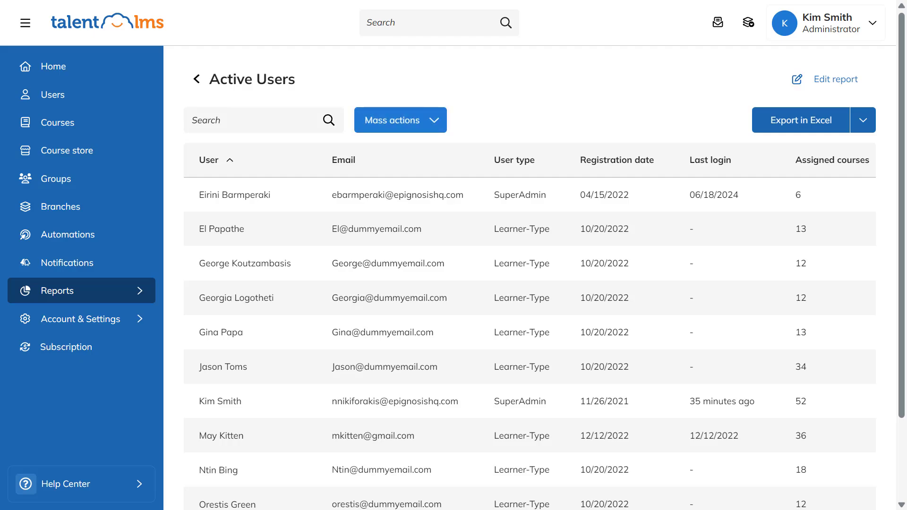
- Review the Mass actions options for the listed users, then go back to the Reports overview
{"action": "key", "text": "Return"}
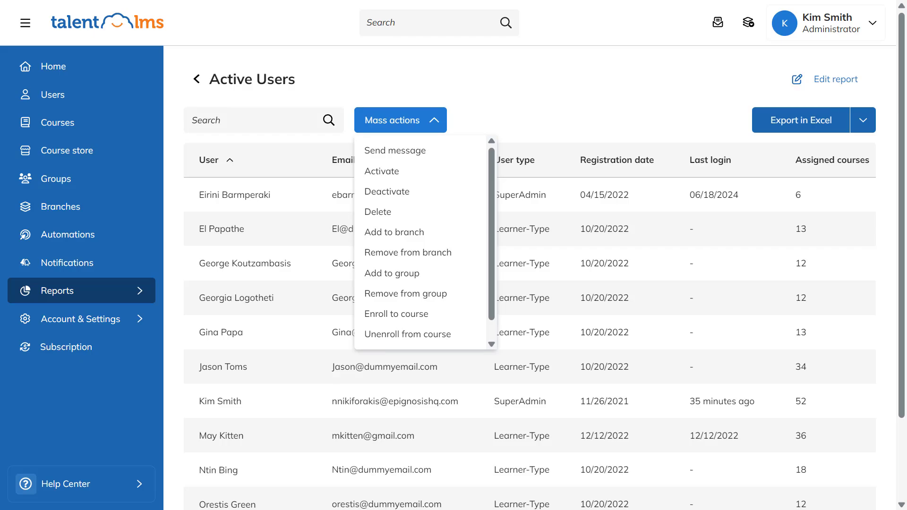
{"action": "key", "text": "alt+Left"}
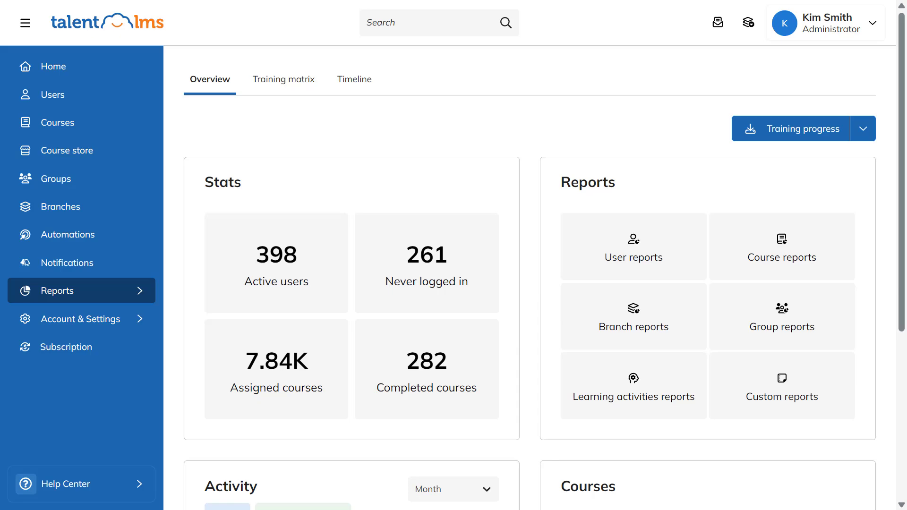
- Show the Training matrix grid of users against courses with completion markers
{"action": "left_click", "coordinate": [284, 79]}
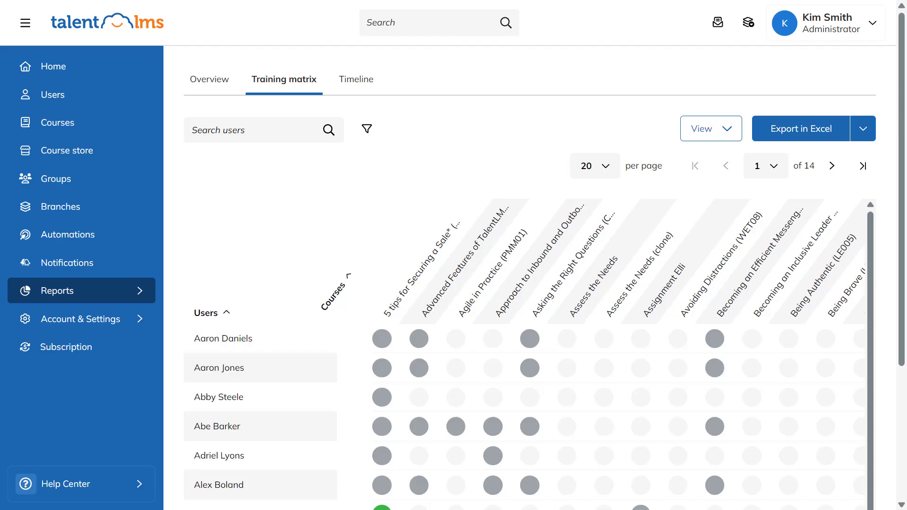
{"action": "scroll", "coordinate": [532, 284], "scroll_direction": "down", "scroll_amount": 1}
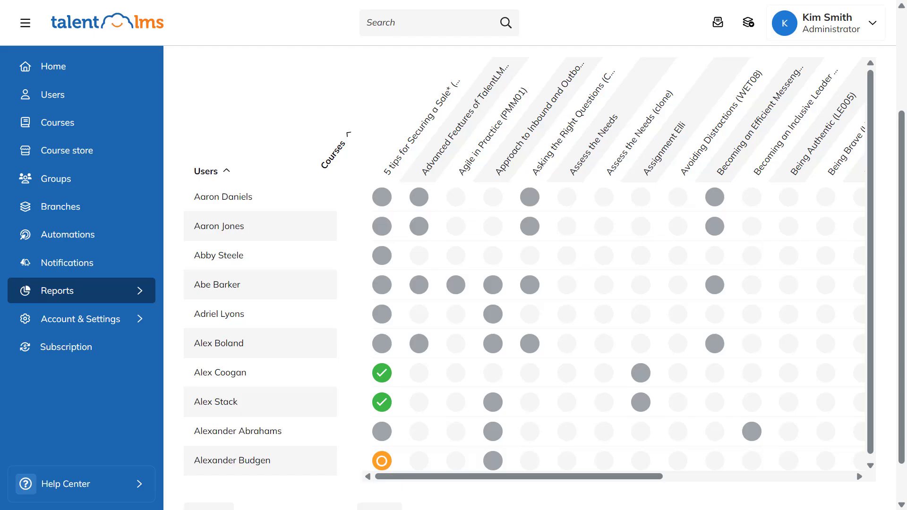